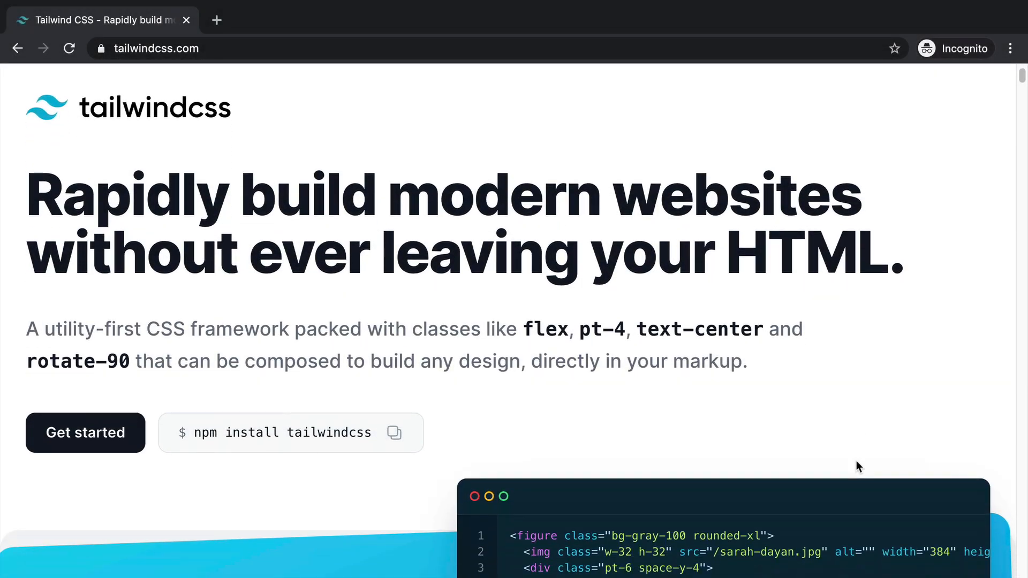
scroll(856, 461, "down", 4)
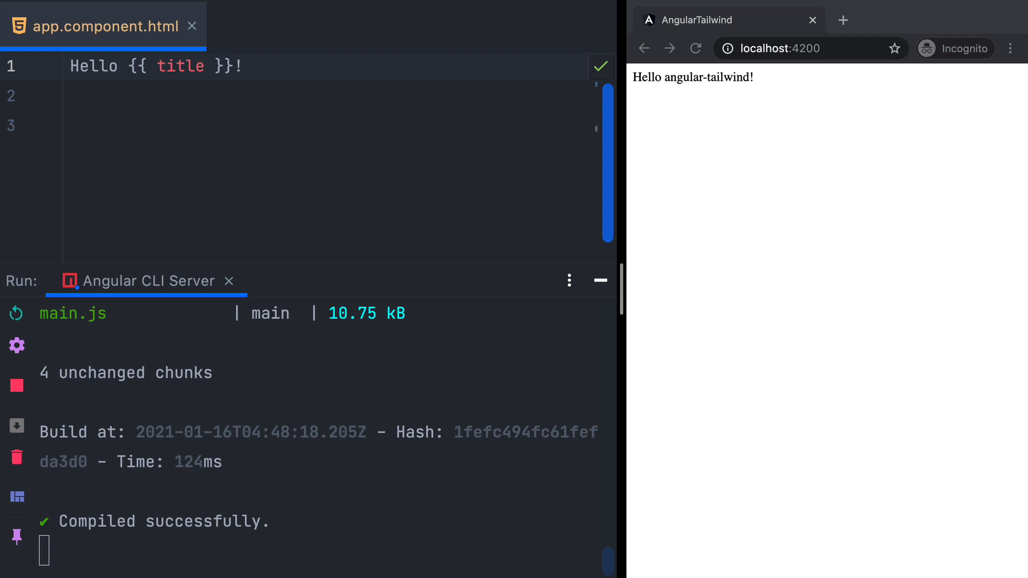
type("!!!")
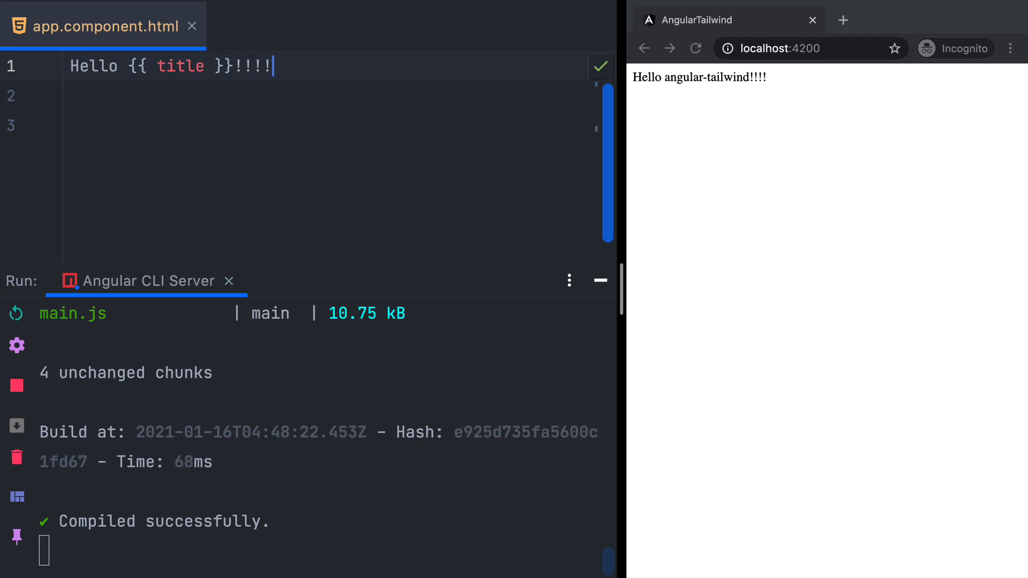
key("alt+F12")
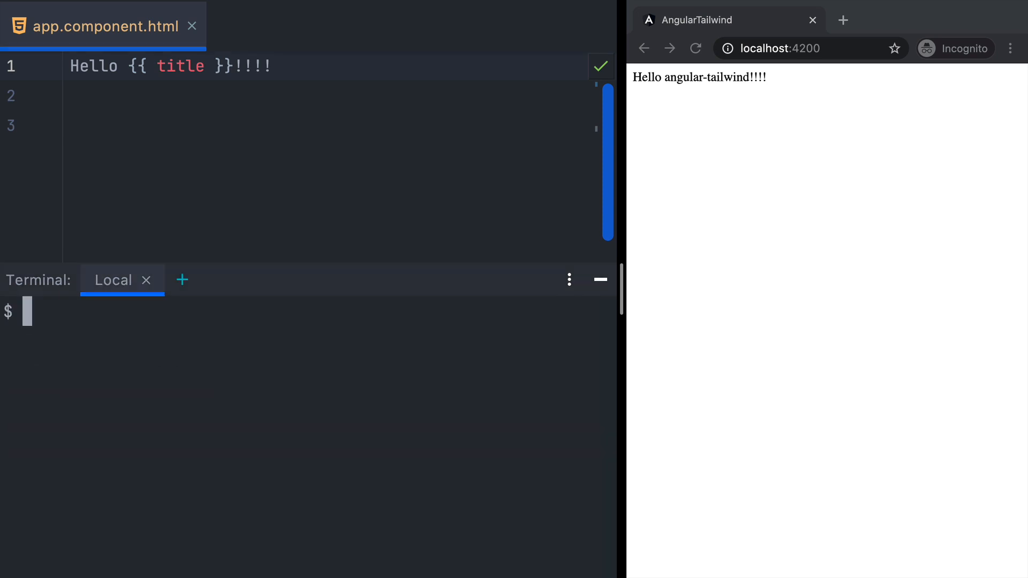
type("ng add @ngneat/tailwind")
key("Return")
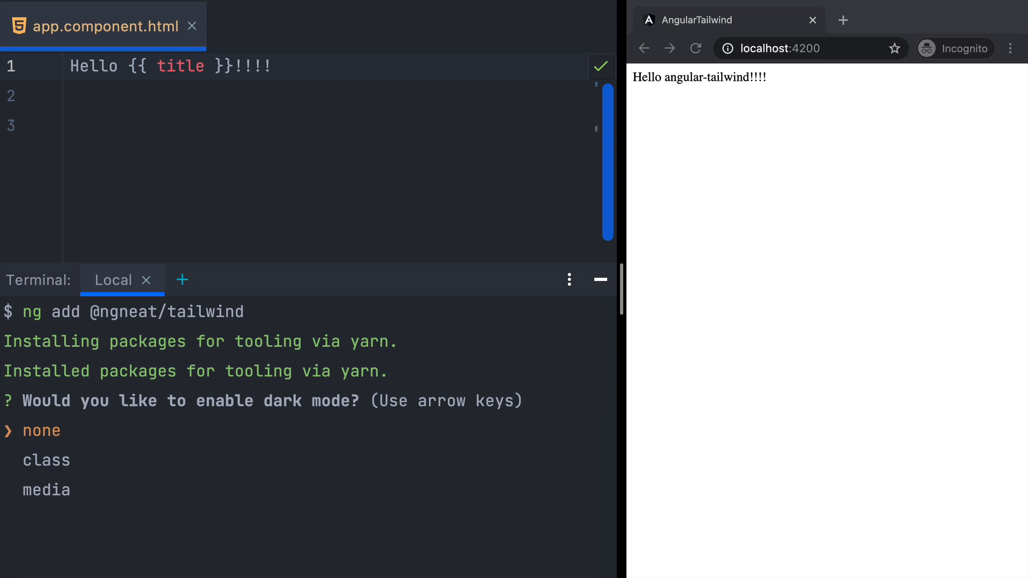
key("Down")
key("Down")
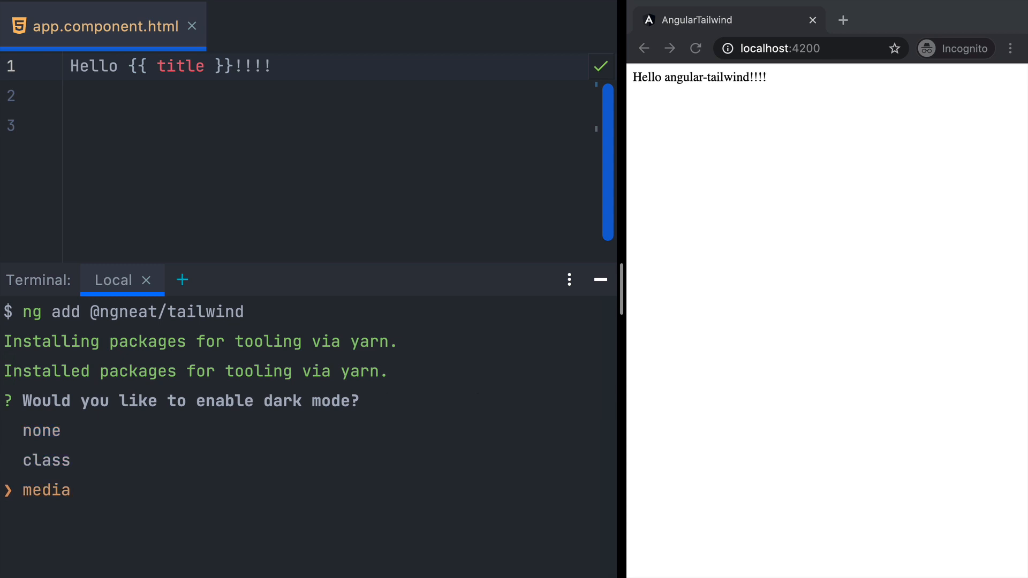
key("Up")
key("Return")
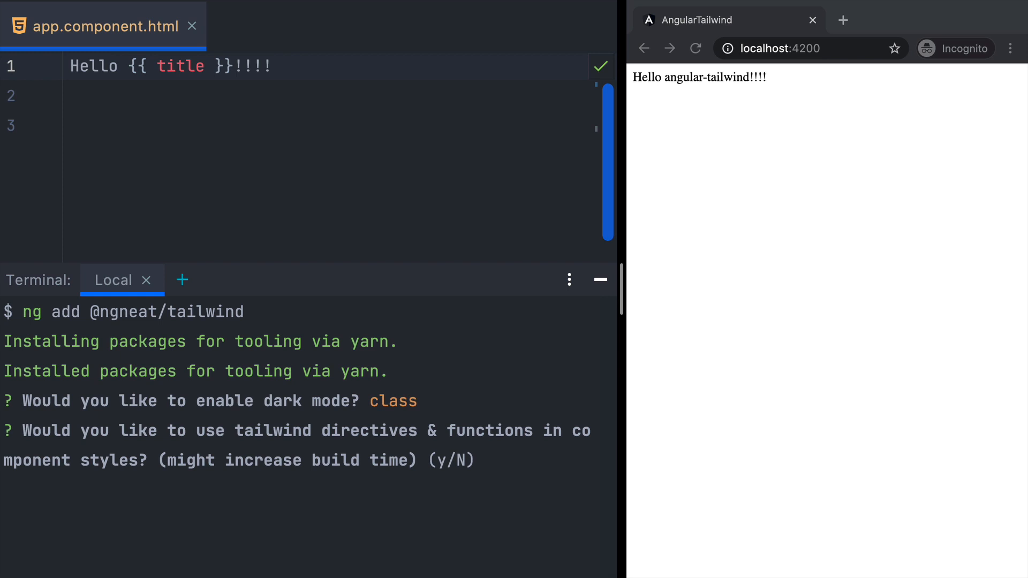
type(" y")
Enable Tailwind directives in component styles and select the forms and typography plugins to finish installing.
key("Return")
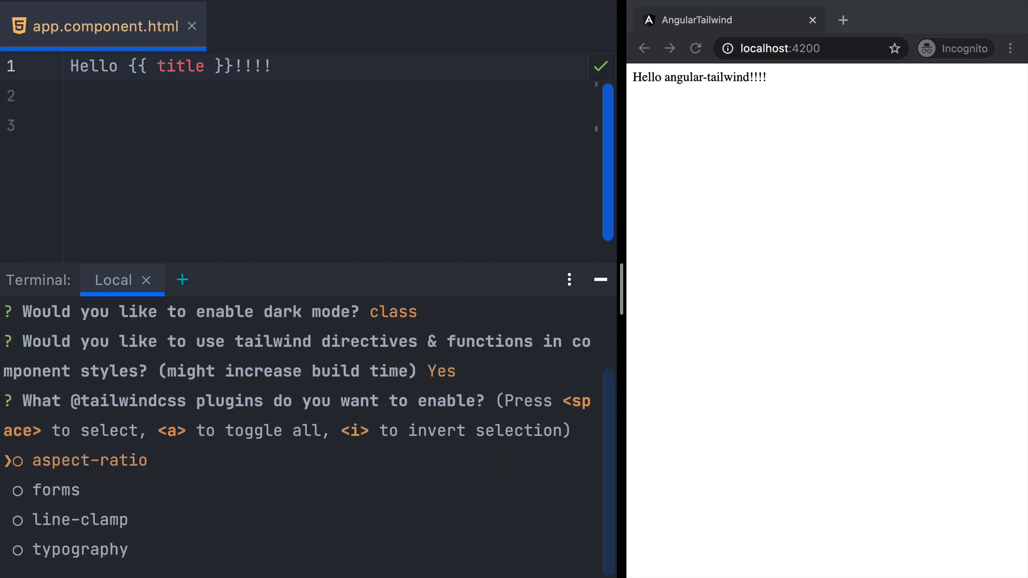
key("Down")
key("space")
key("Down")
key("Down")
key("space")
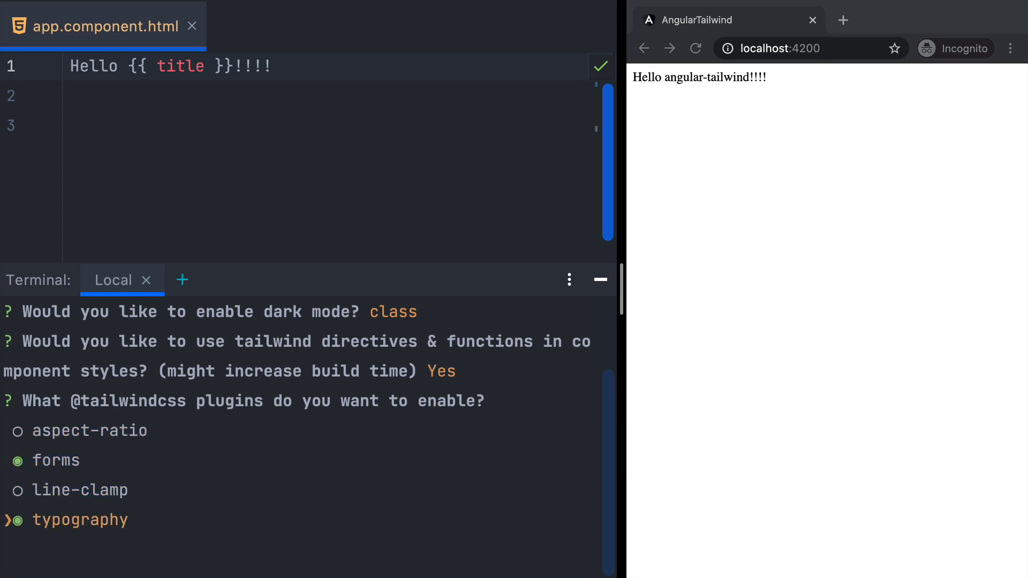
key("Return")
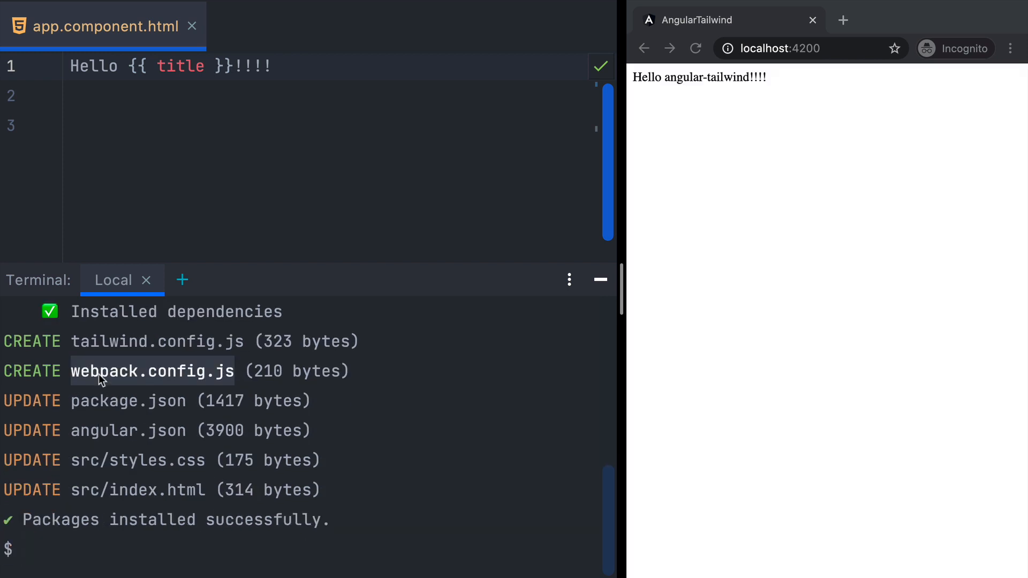
Highlight the created tailwind.config.js and updated styles.css and index.html entries in the terminal output.
double_click(116, 346)
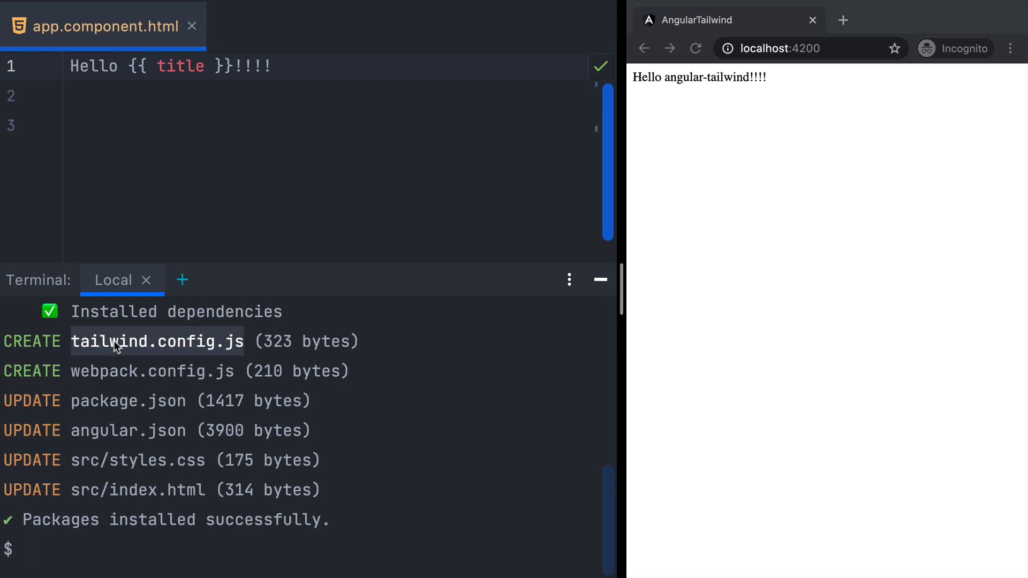
left_click(129, 468)
double_click(128, 467)
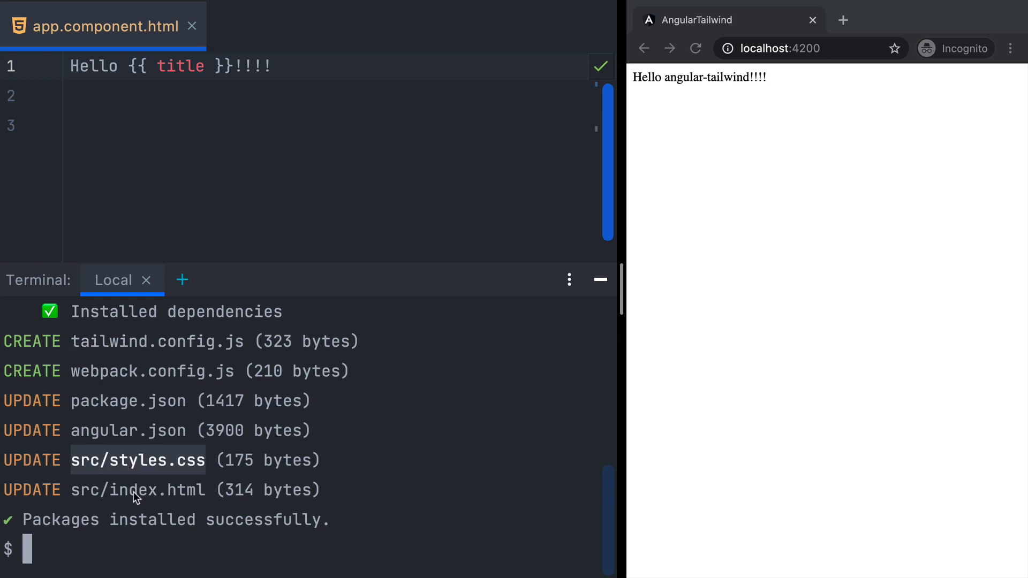
double_click(133, 492)
left_click(133, 491)
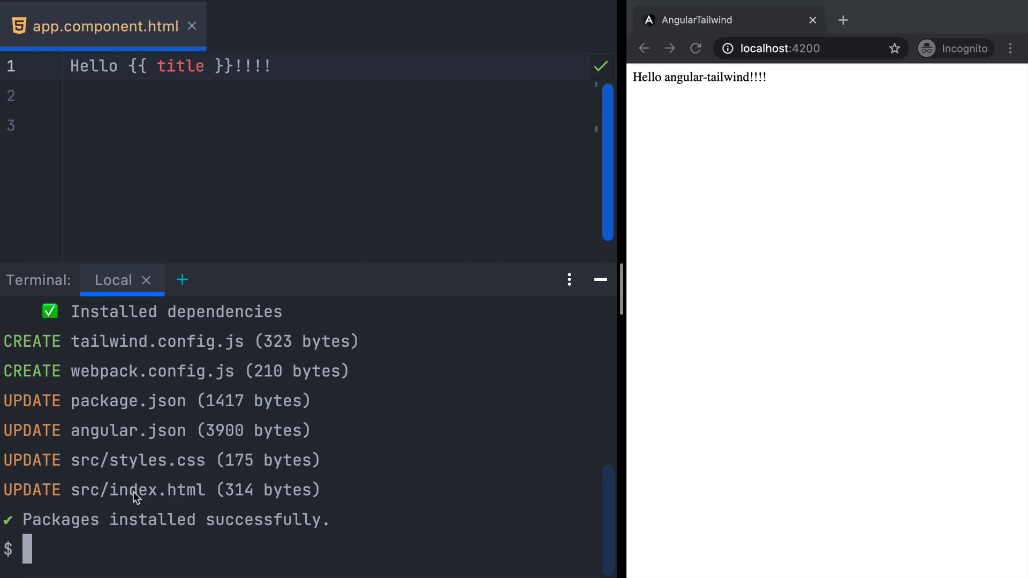
Rerun the Angular CLI Server from the Run tool window.
key("alt+4")
key("ctrl+F5")
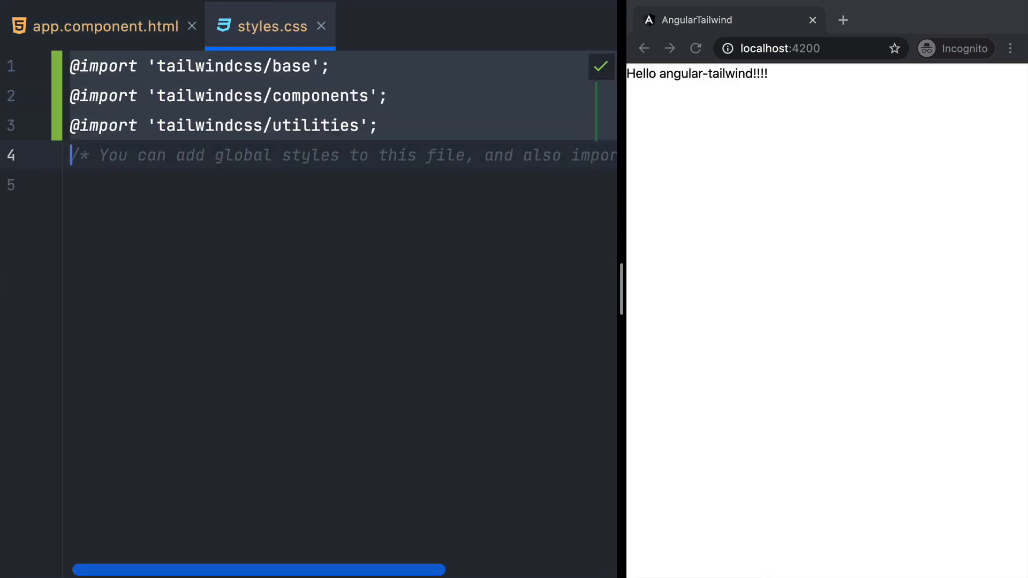
Review tailwind.config.js, pointing out darkMode 'class' and the forms and typography plugins.
key("Up")
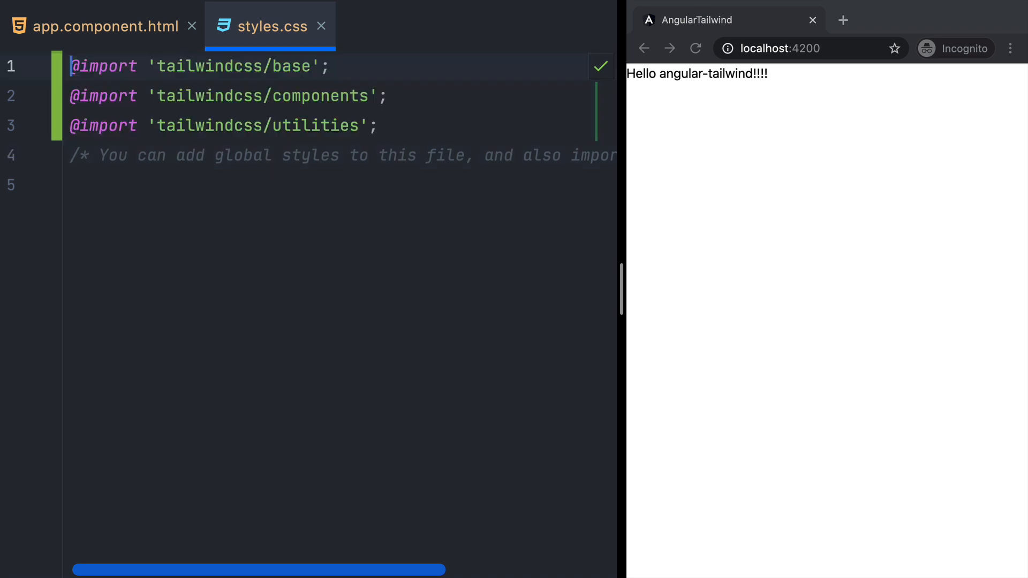
key("ctrl+shift+n")
key("Down")
key("Down")
key("Down")
key("ctrl+Right")
key("ctrl+Right")
key("ctrl+shift+Right")
key("Down")
key("Down")
key("Down")
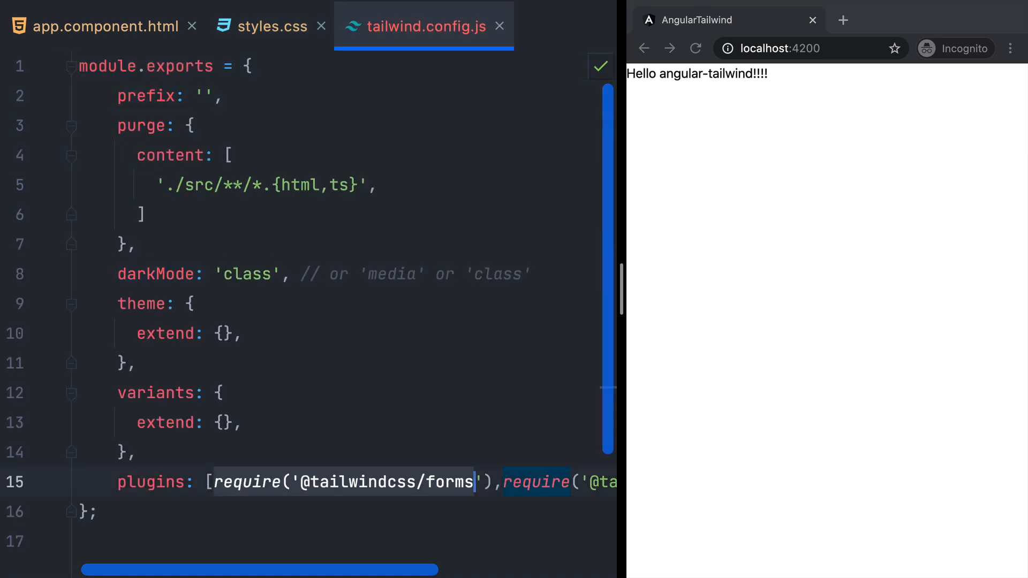
key("ctrl+shift+Right")
key("ctrl+shift+Right")
key("ctrl+shift+Right")
key("ctrl+shift+Right")
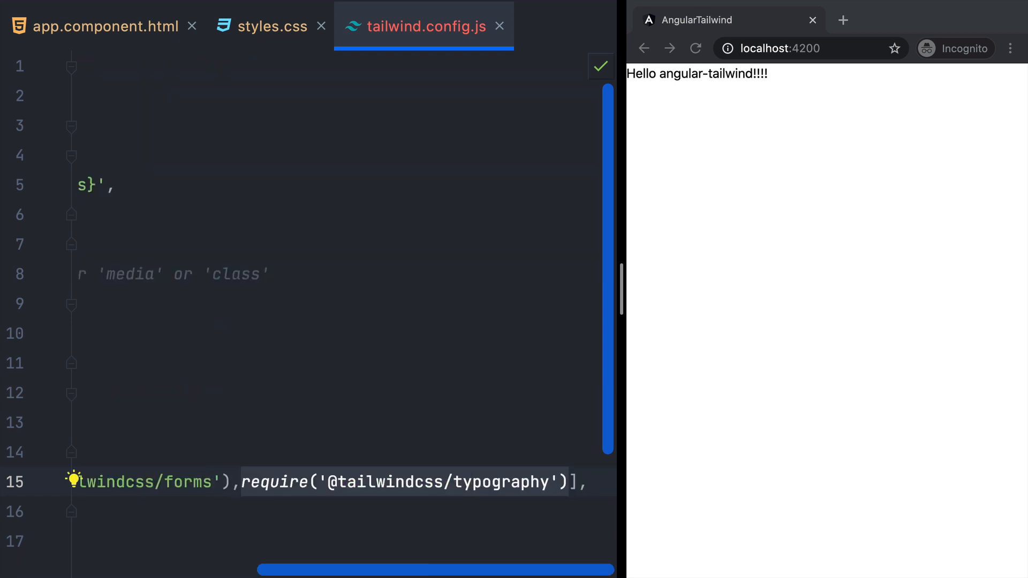
Review index.html, pointing out the class="dark" attribute on the body tag.
key("ctrl+shift+n")
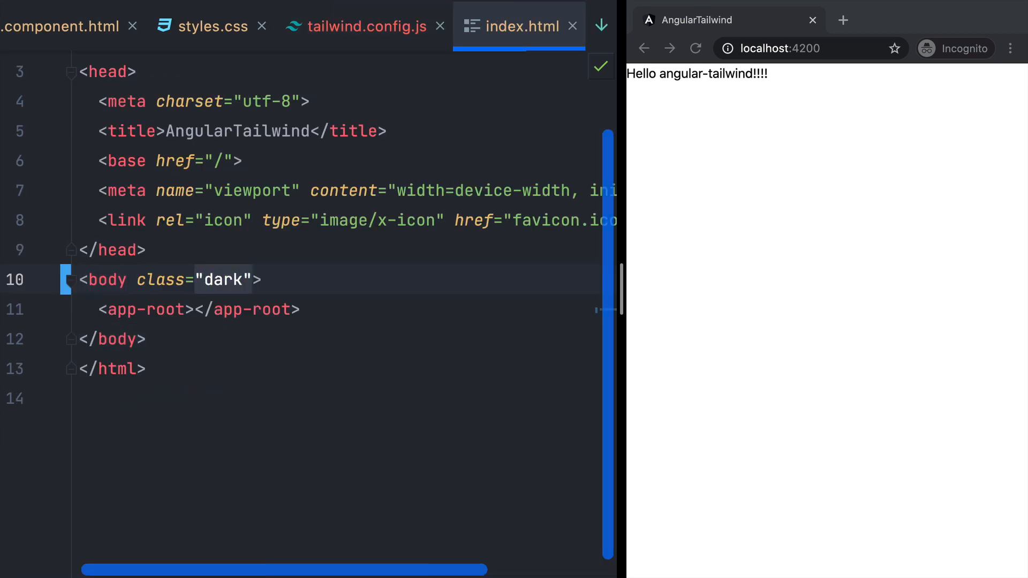
key("Left")
key("ctrl+shift+Left")
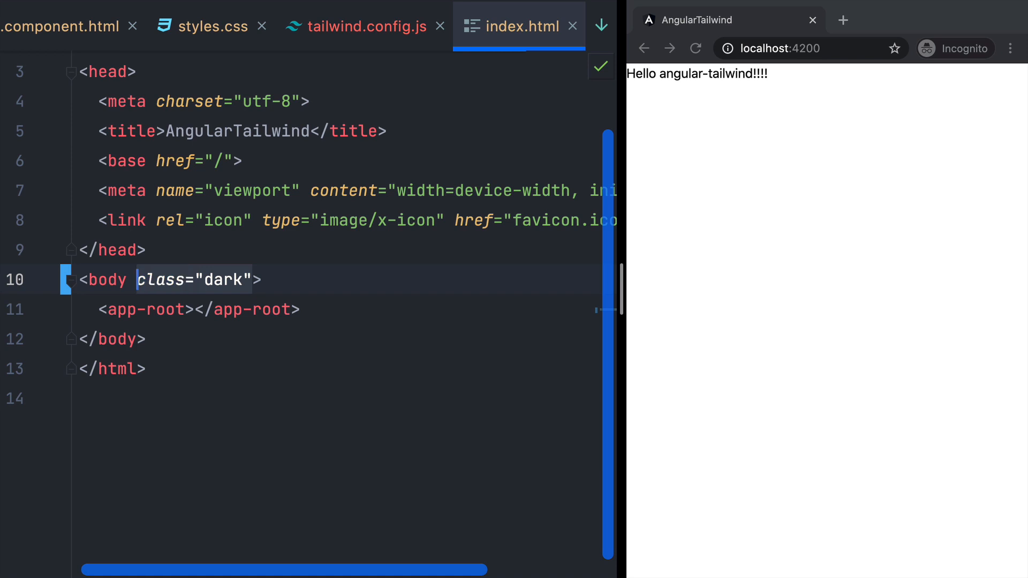
key("Left")
key("Left")
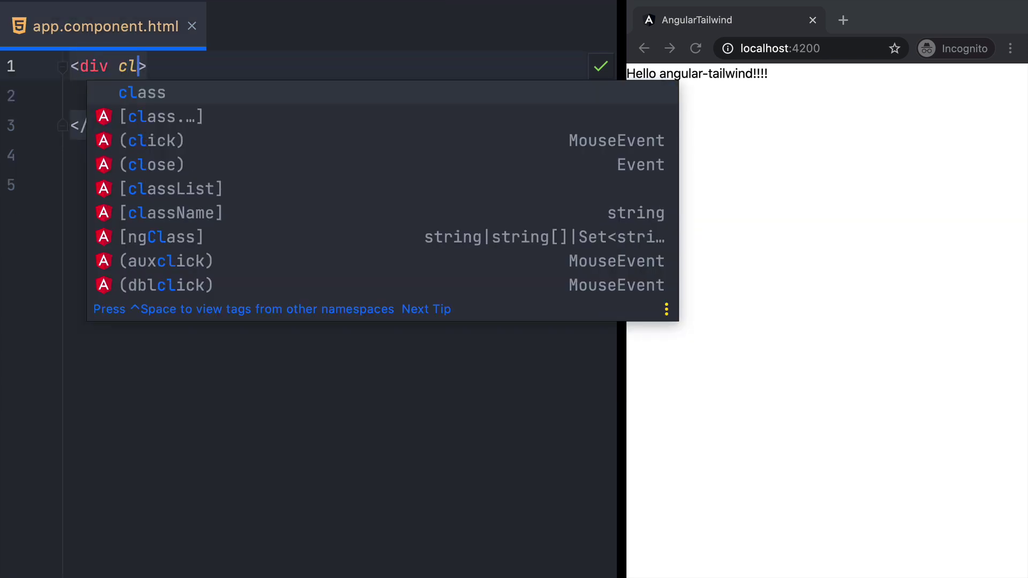
Give the div bg-blue-500, dark:bg-blue-900 and dark:text-blue-200 classes.
key("Tab")
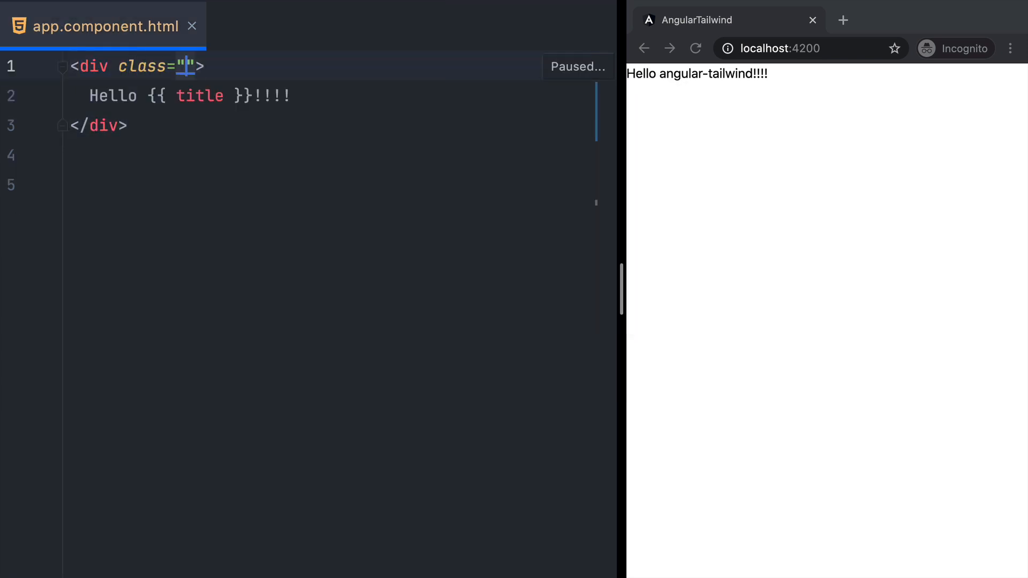
type("bg-")
key("Tab")
type("p-")
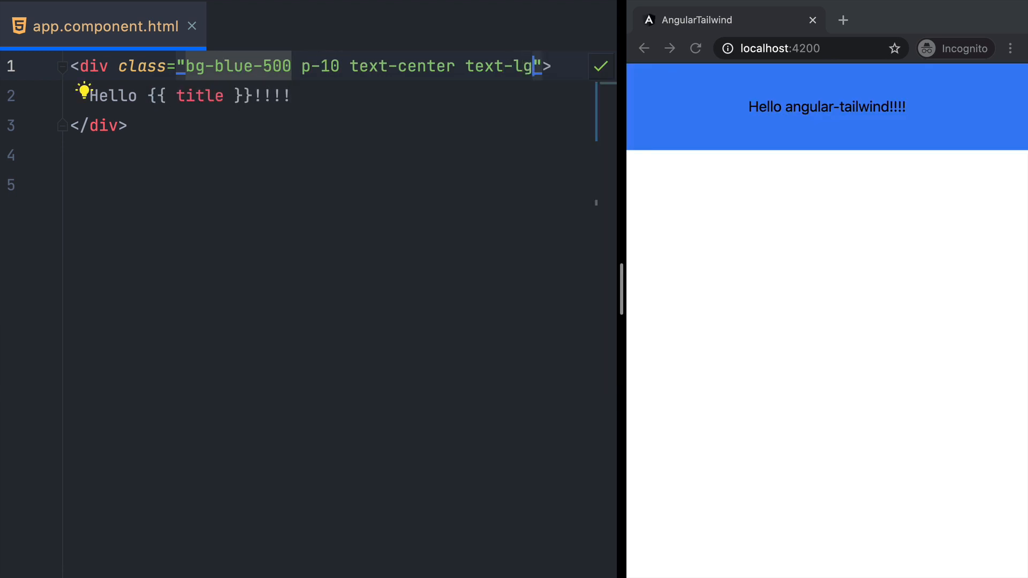
left_click(296, 66)
type("dark:bg -blue-900 ")
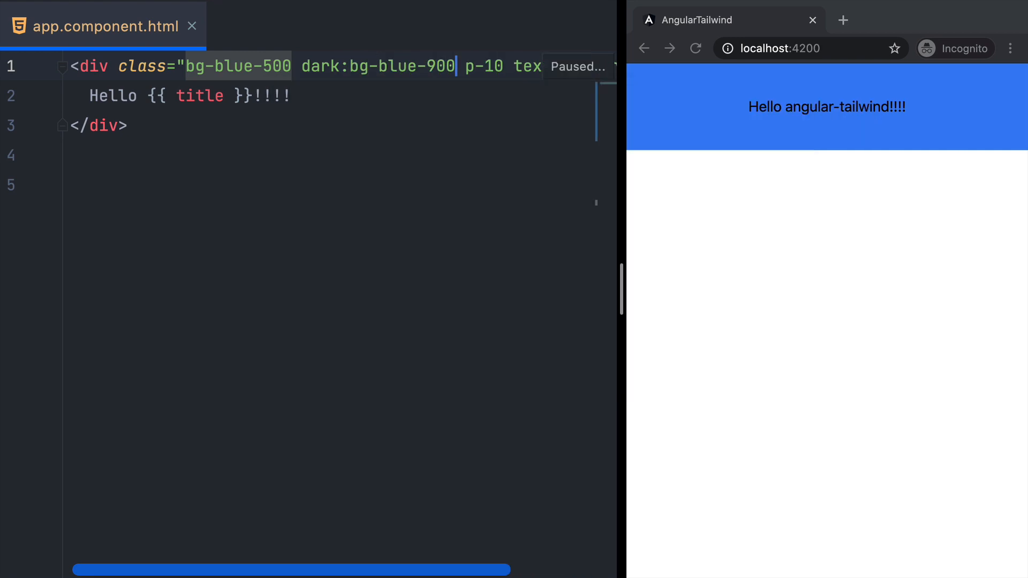
type("dark:text-blue-200 p-")
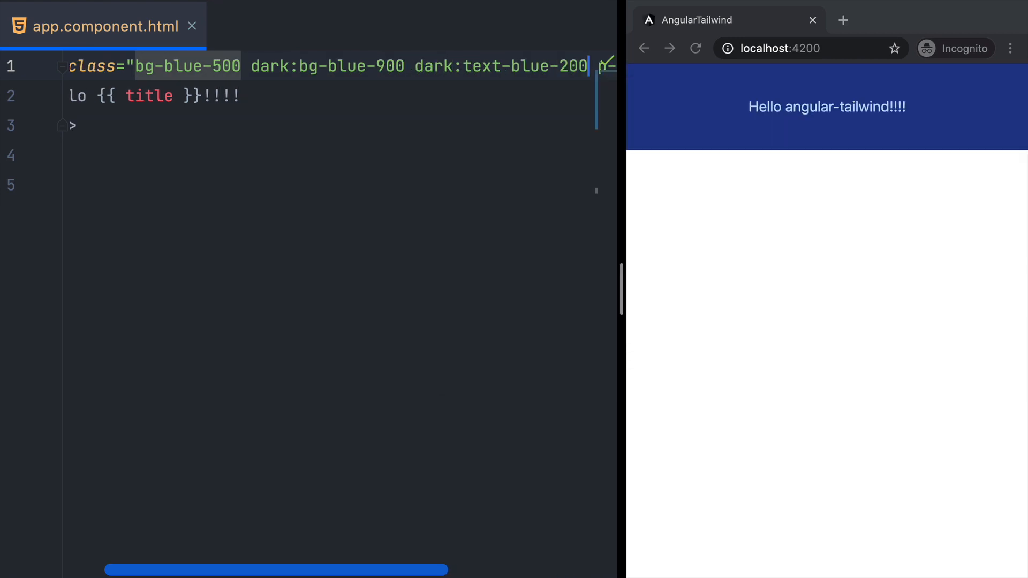
Delete 'dark' from the body class in index.html and undo/redo to toggle dark mode.
key("ctrl+shift+Right")
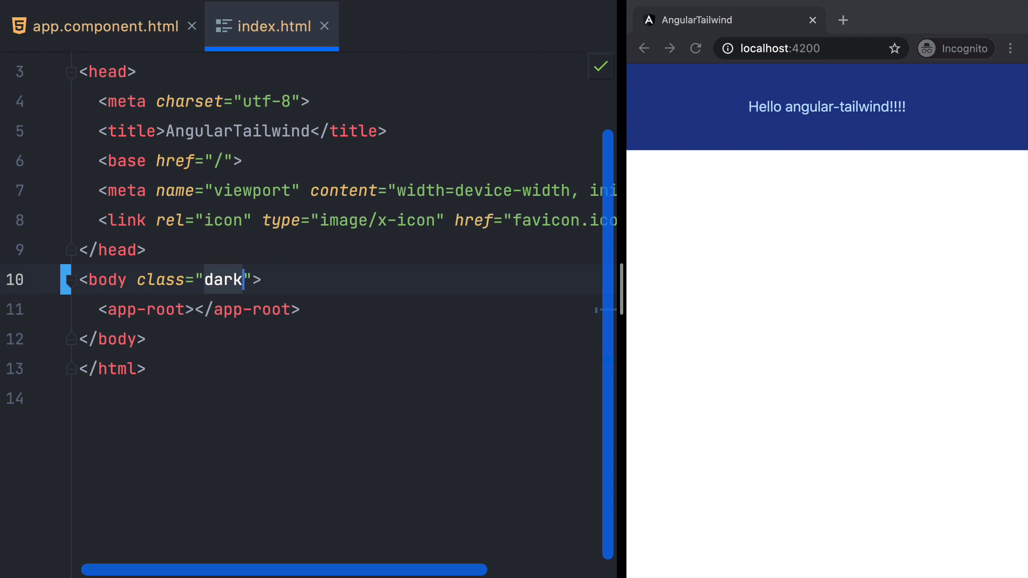
key("BackSpace")
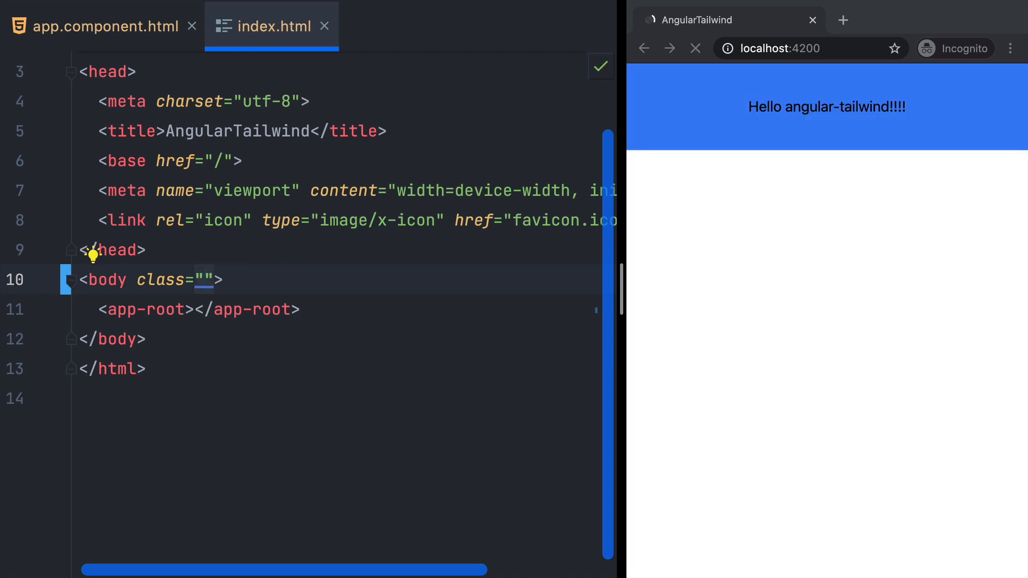
key("ctrl+z")
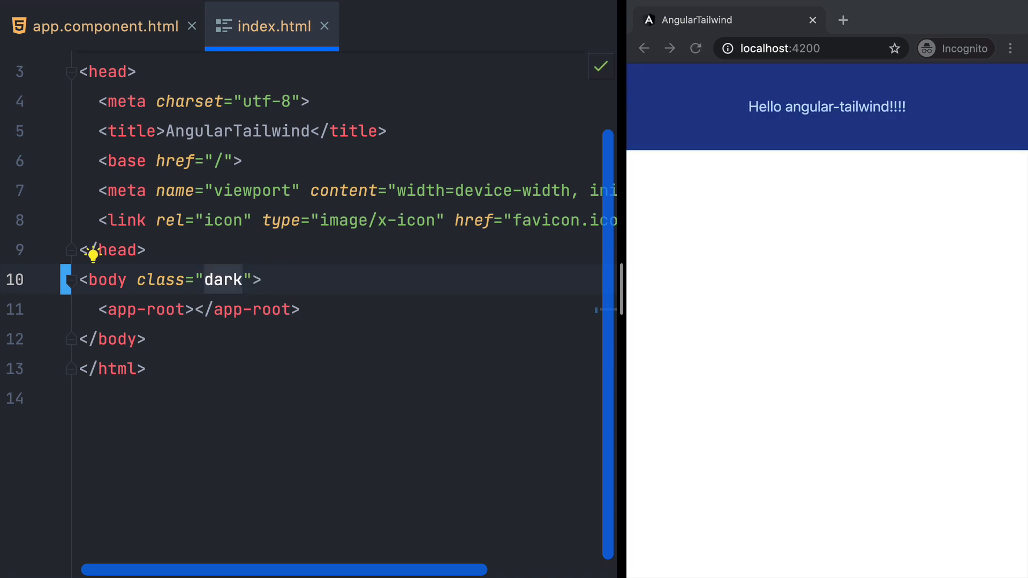
key("ctrl+shift+z")
key("ctrl+z")
key("ctrl+shift+z")
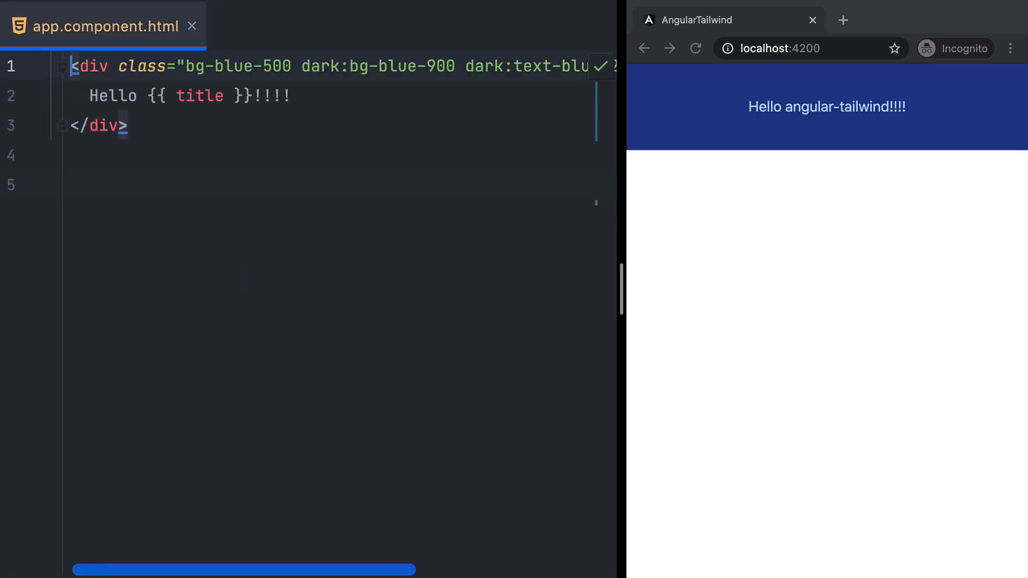
left_click_drag(177, 65, 574, 66)
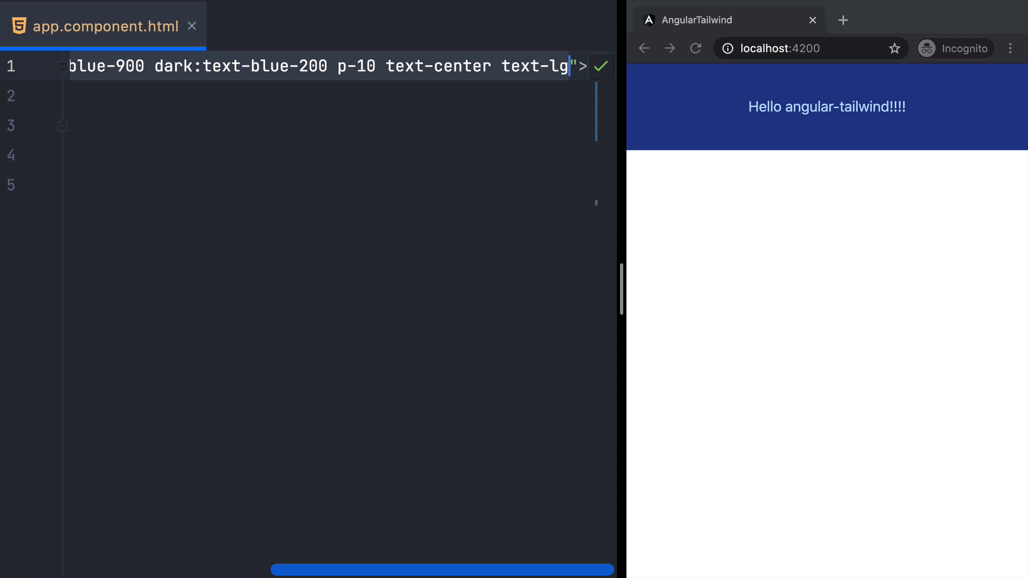
Replace the div's utility class list with a single 'banner' class.
key("BackSpace")
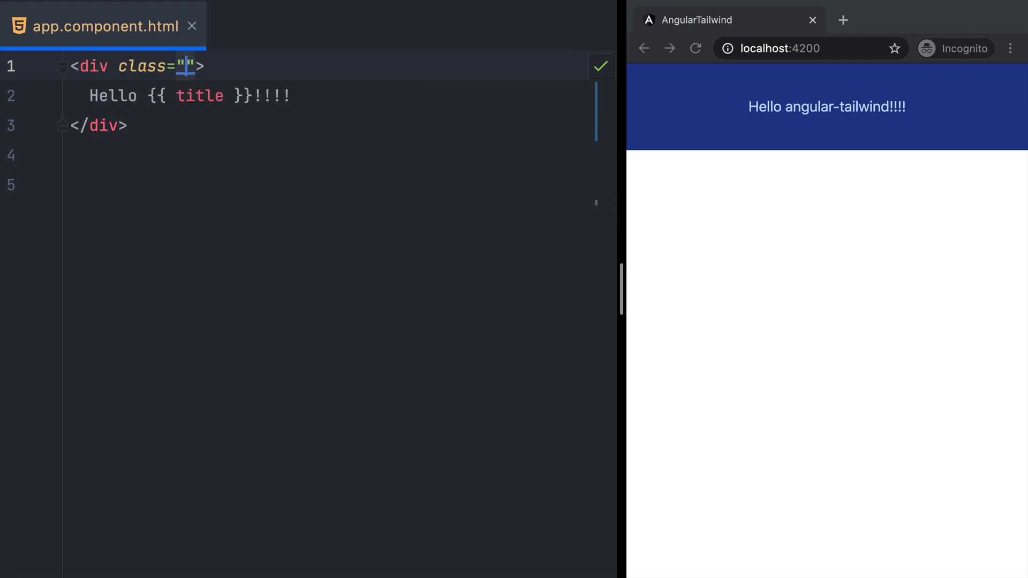
type("banner")
key("Escape")
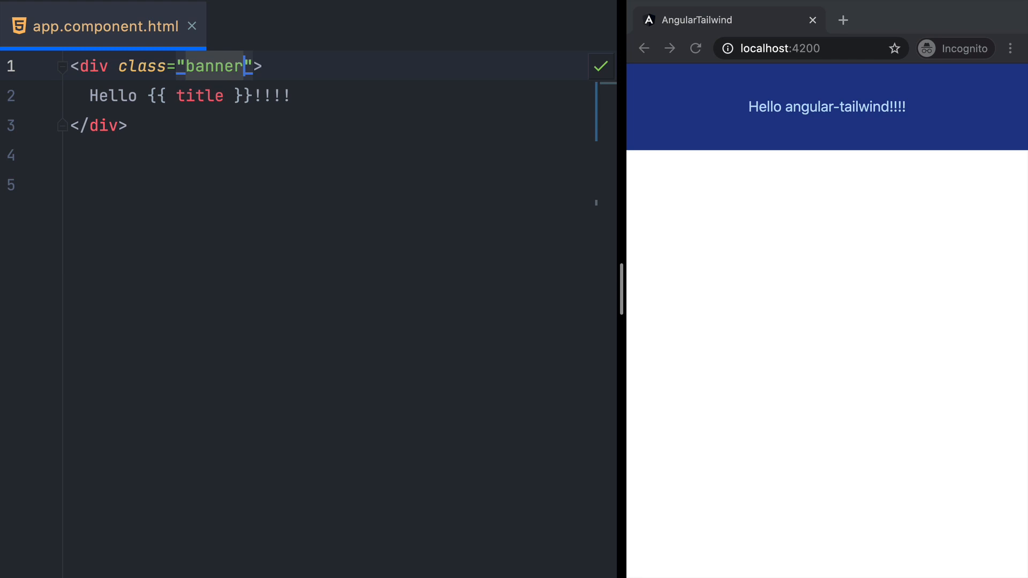
Switch to app.component.css from the project tree.
key("super+1")
key("Right")
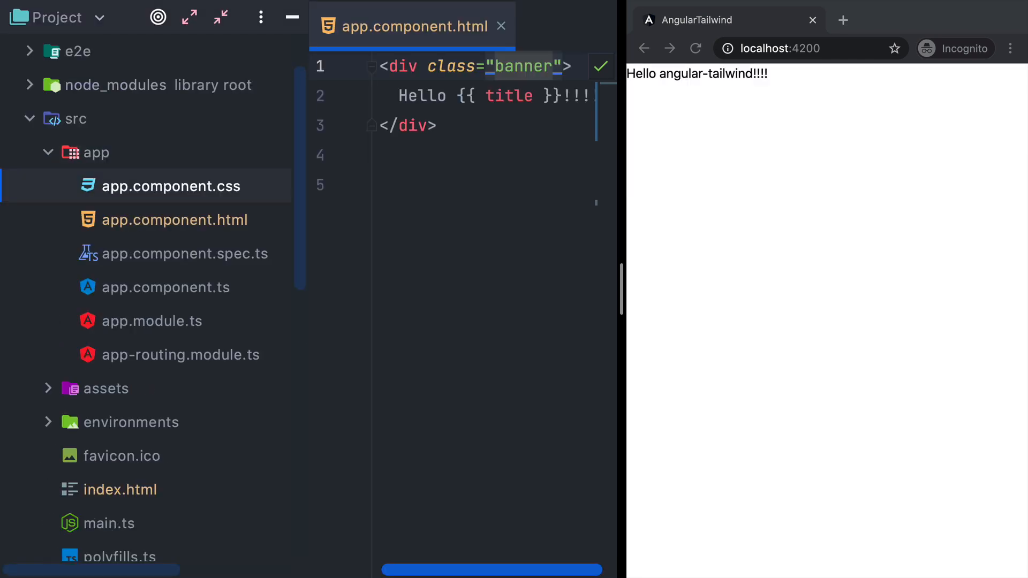
key("Down")
key("Return")
key("Escape")
type(".banner {")
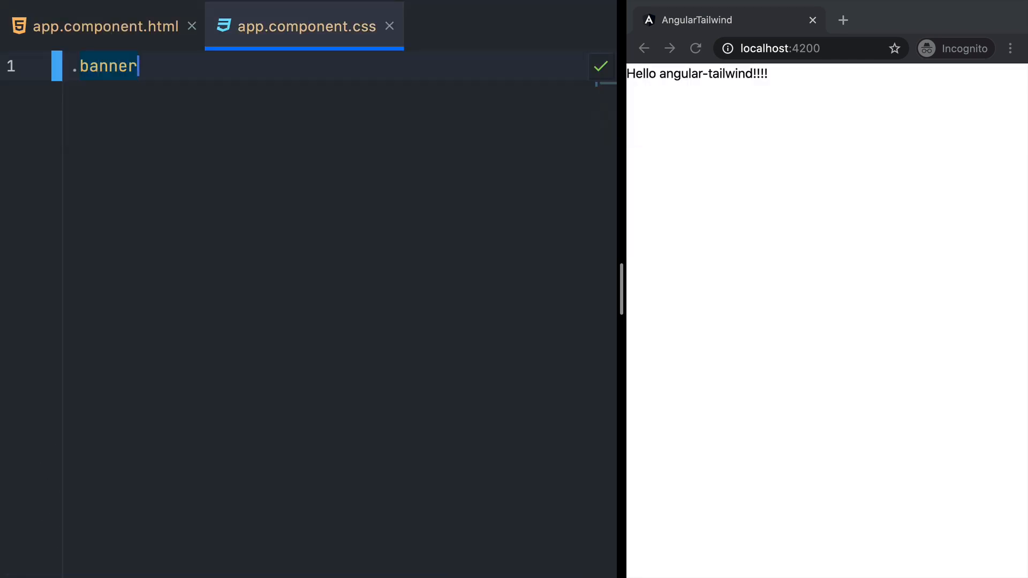
key("Return")
type("@apply")
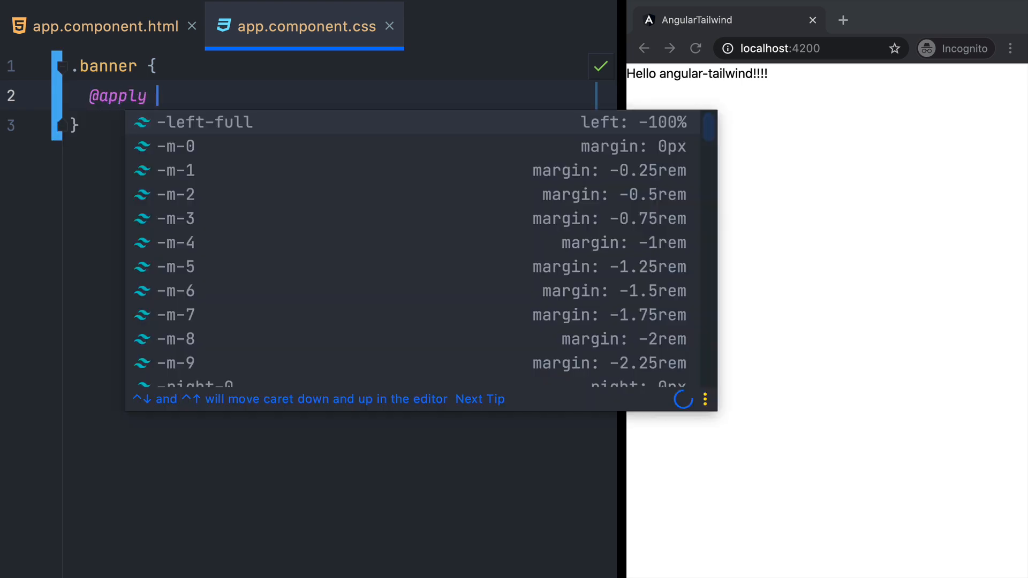
key("ctrl+v")
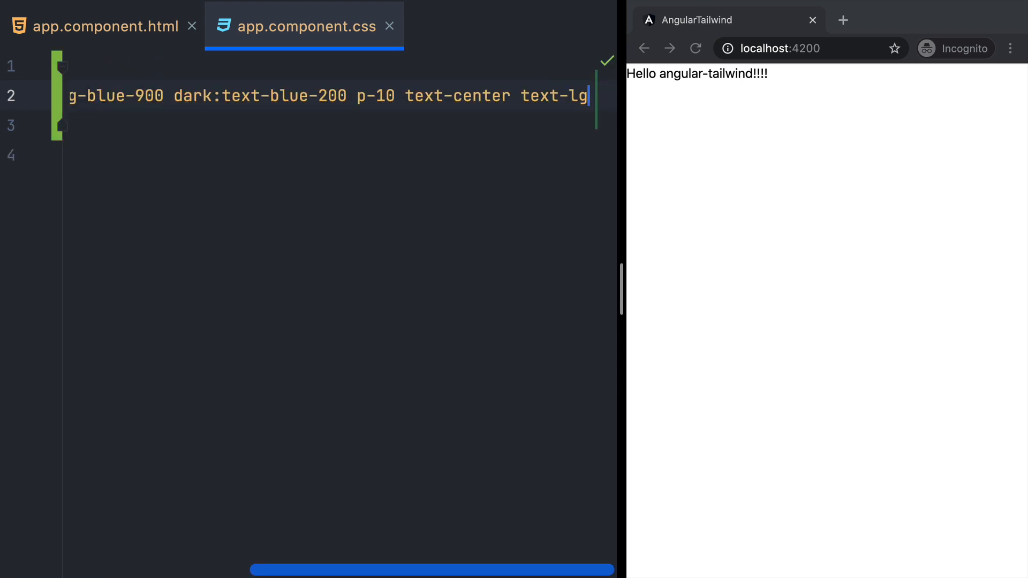
key("ctrl+s")
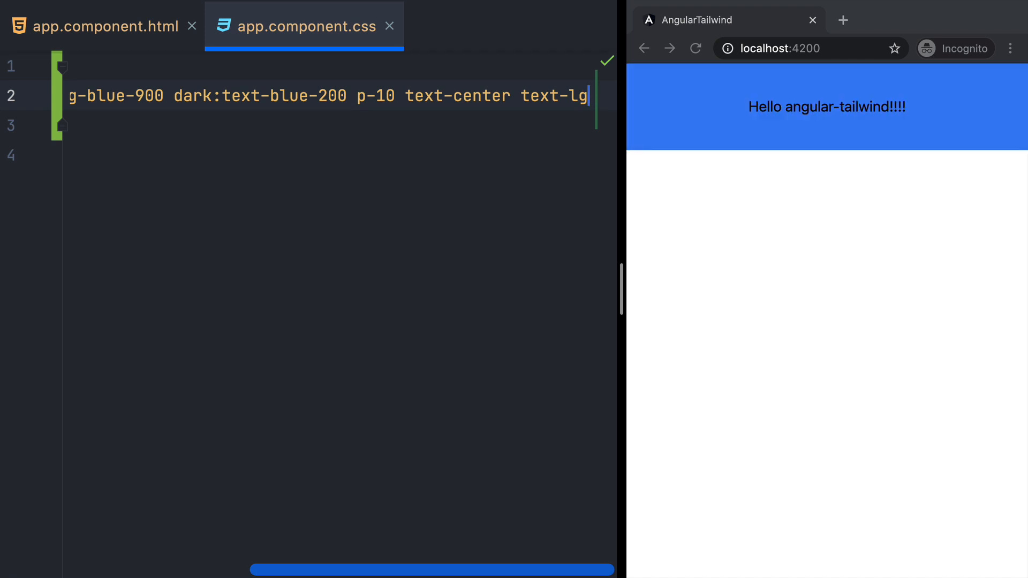
key("Home")
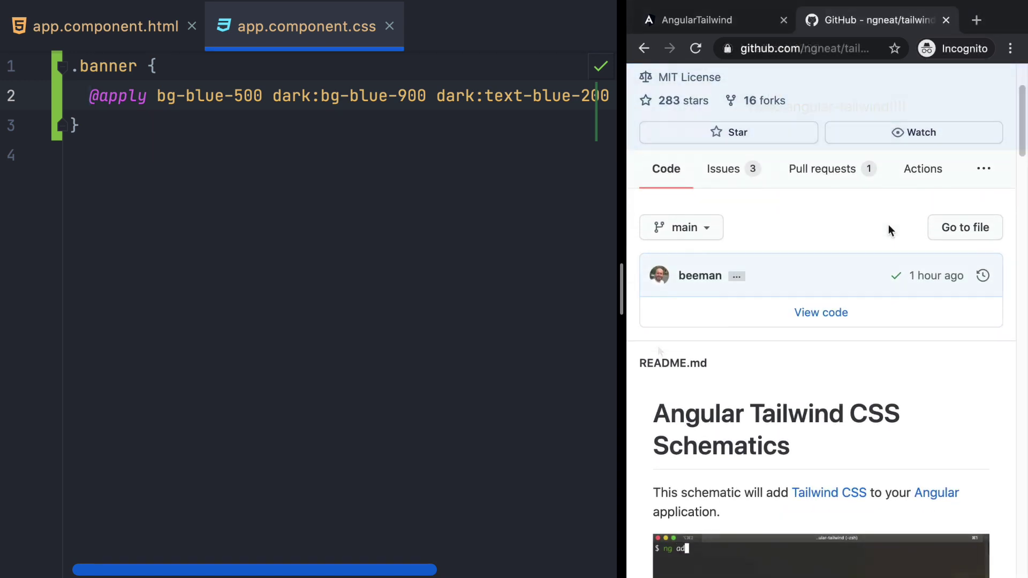
scroll(889, 231, "down", 3)
scroll(889, 231, "down", 3)
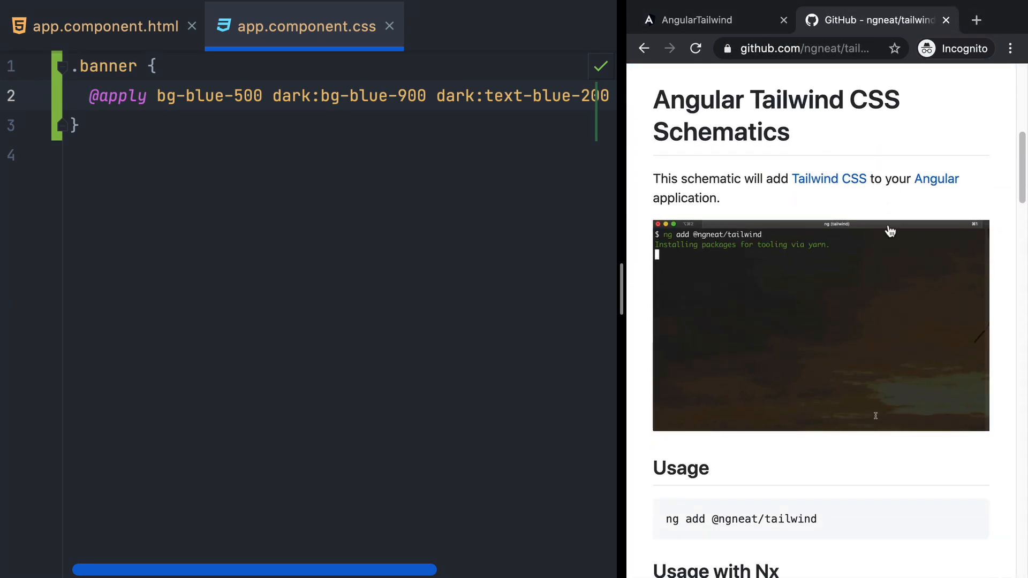
scroll(1010, 203, "down", 3)
scroll(1010, 202, "down", 3)
scroll(1010, 217, "down", 1)
scroll(1008, 235, "down", 1)
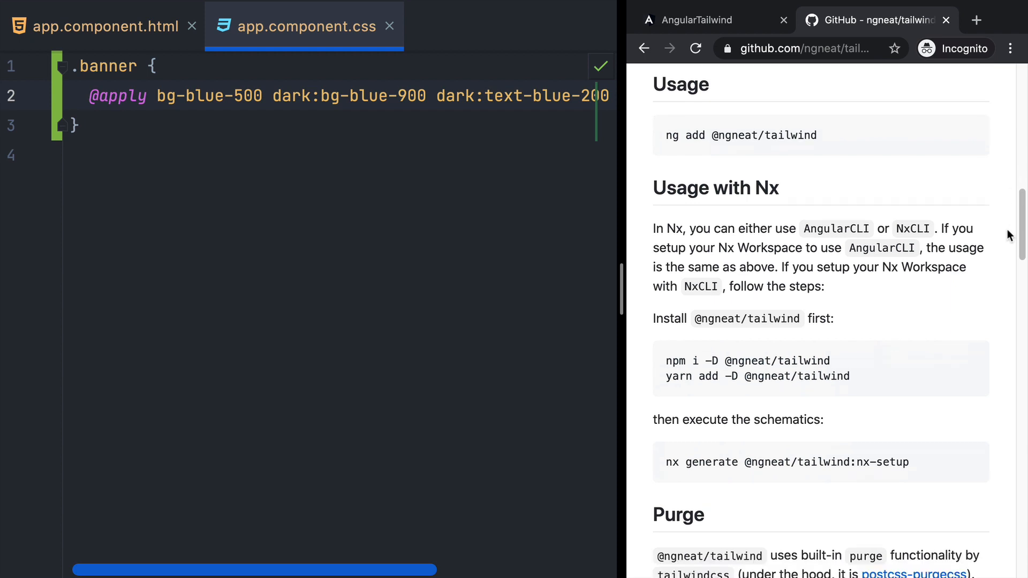
left_click_drag(665, 135, 849, 145)
left_click(666, 361)
left_click_drag(665, 463, 924, 465)
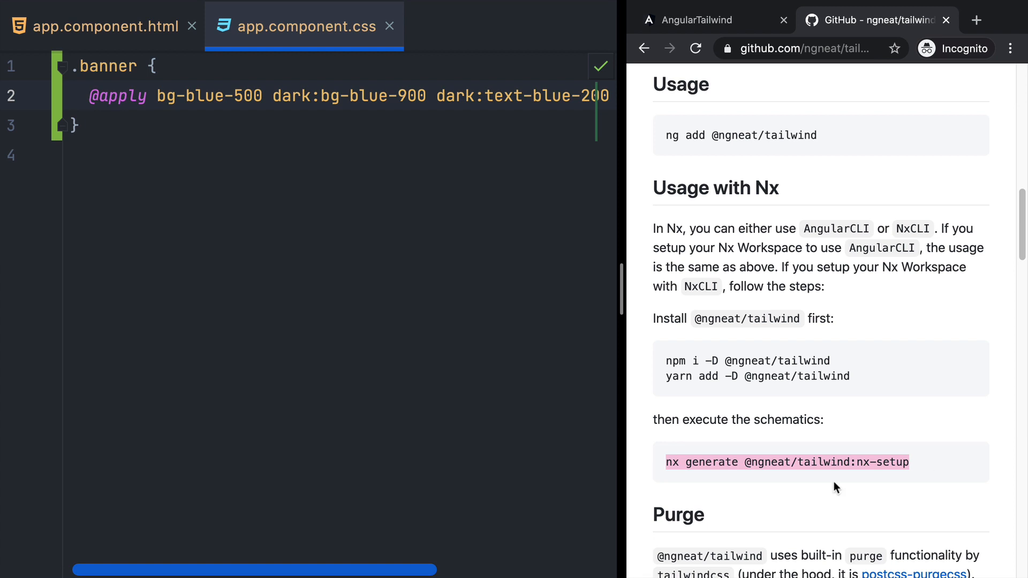
scroll(835, 401, "down", 5)
scroll(835, 402, "down", 3)
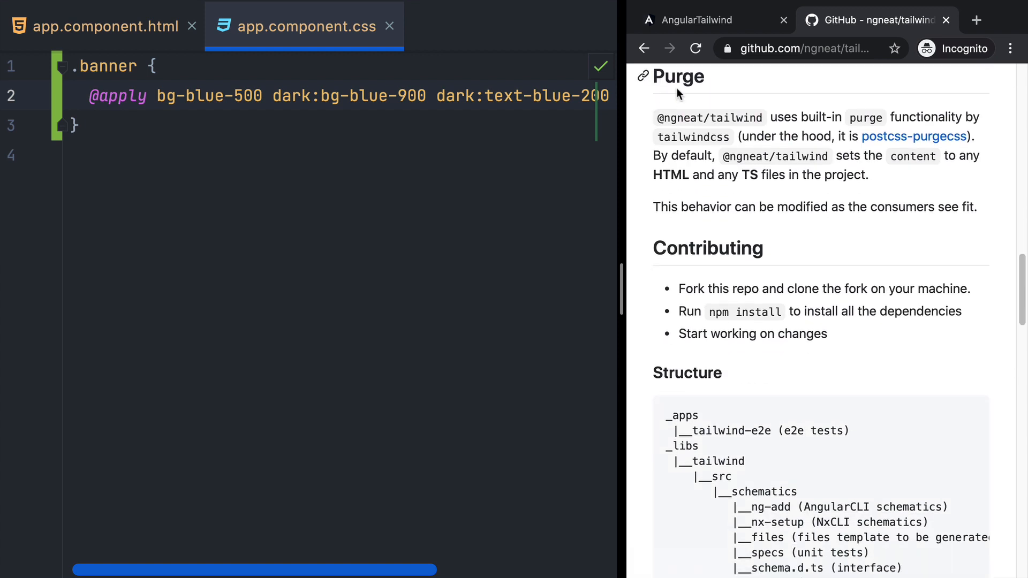
Run 'ng build --prod' in the terminal.
key("alt+F12")
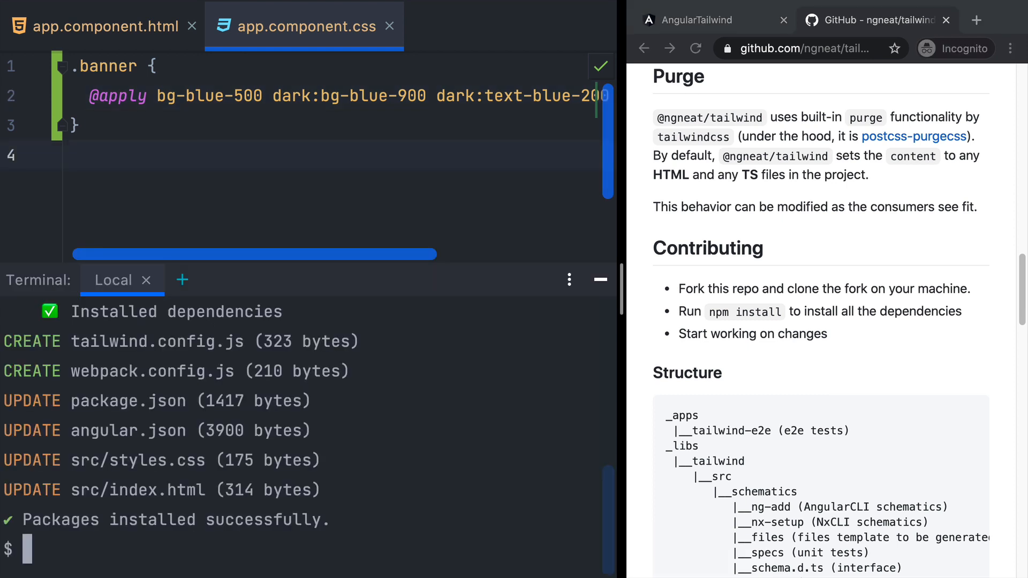
type("ng build --prod")
key("Return")
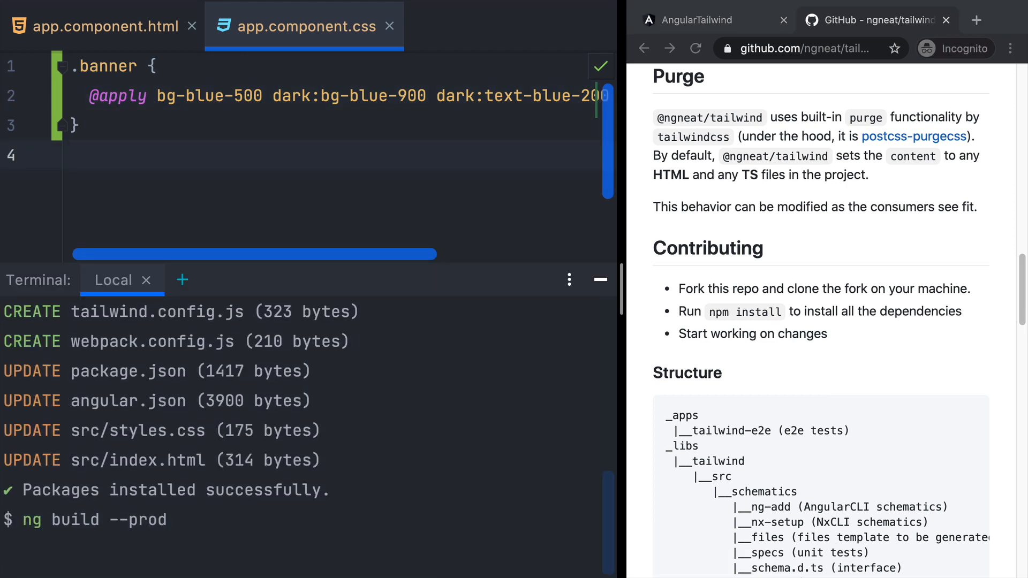